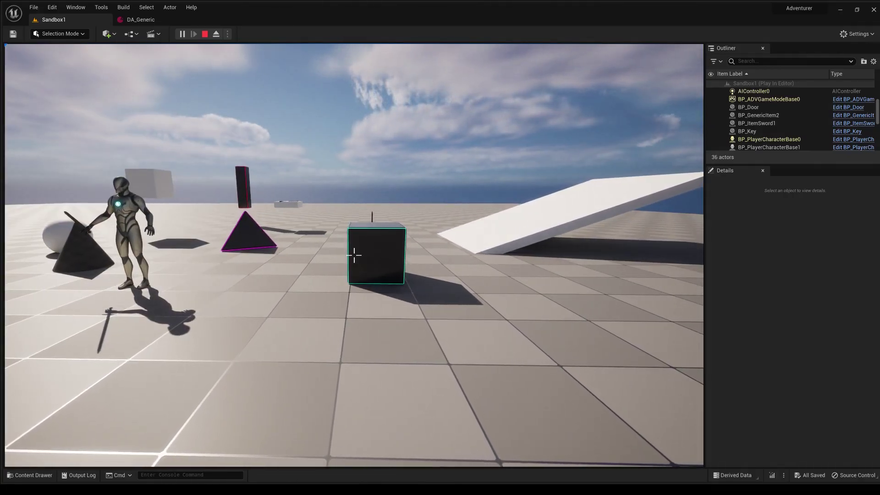
- Move around the running level, opening and closing the empty inventory near the black cube
key(a)
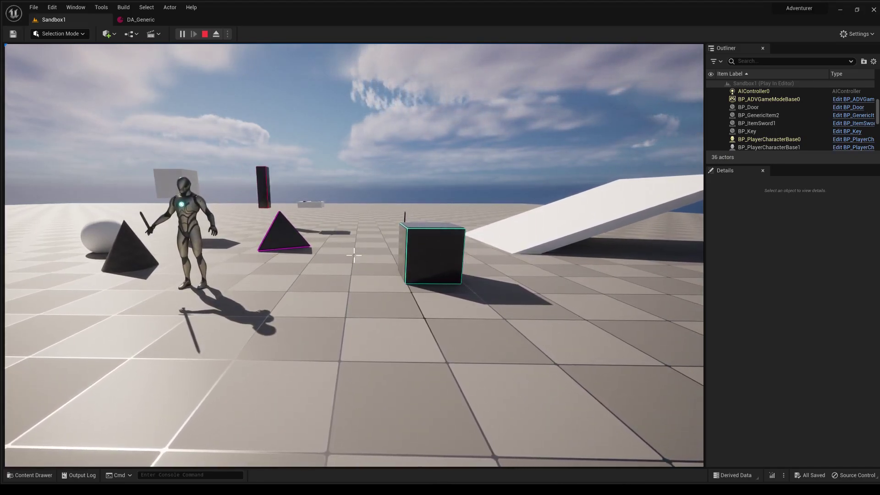
key(d)
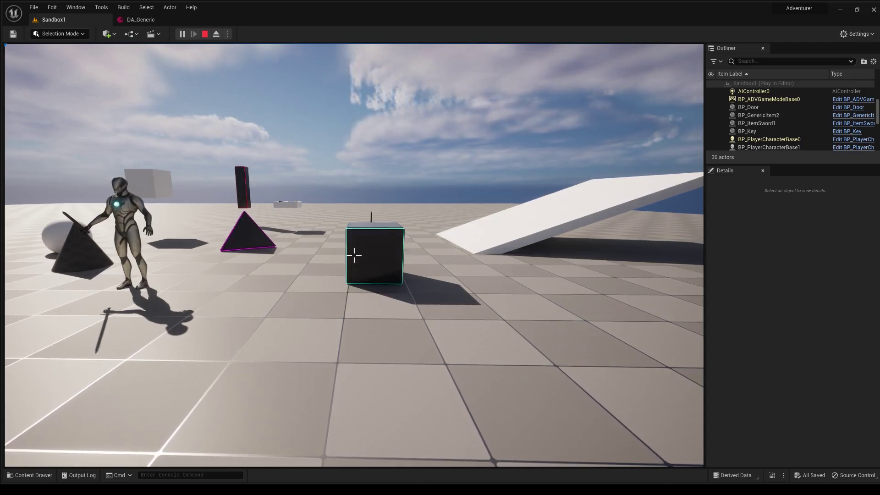
key(i)
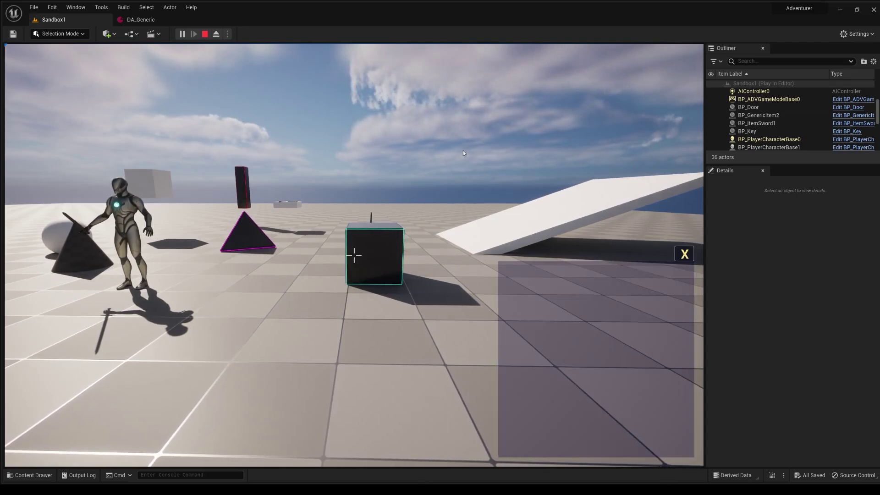
click(684, 254)
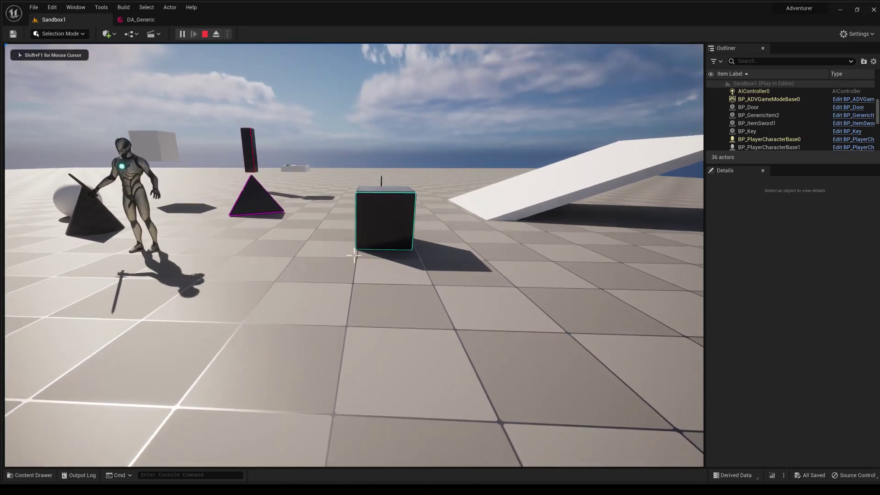
key(w)
key(i)
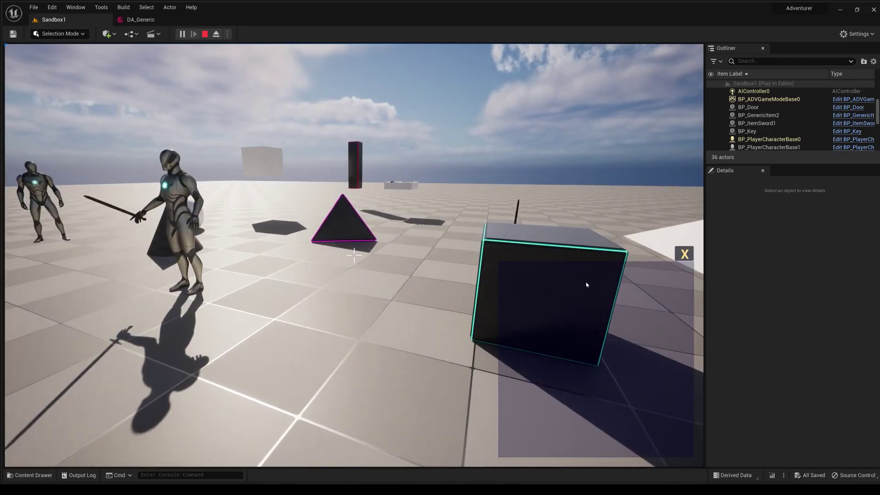
click(690, 257)
key(e)
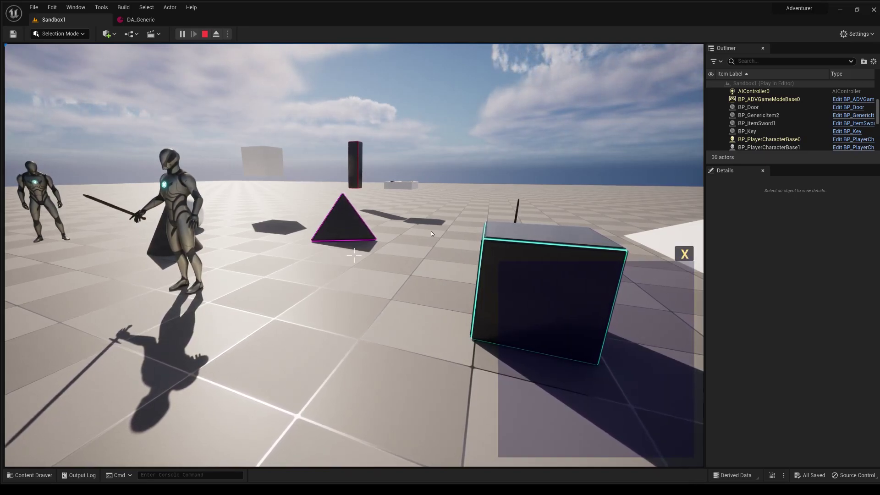
- Toggle the empty inventory open and closed several more times while moving and looking around
key(i)
key(s)
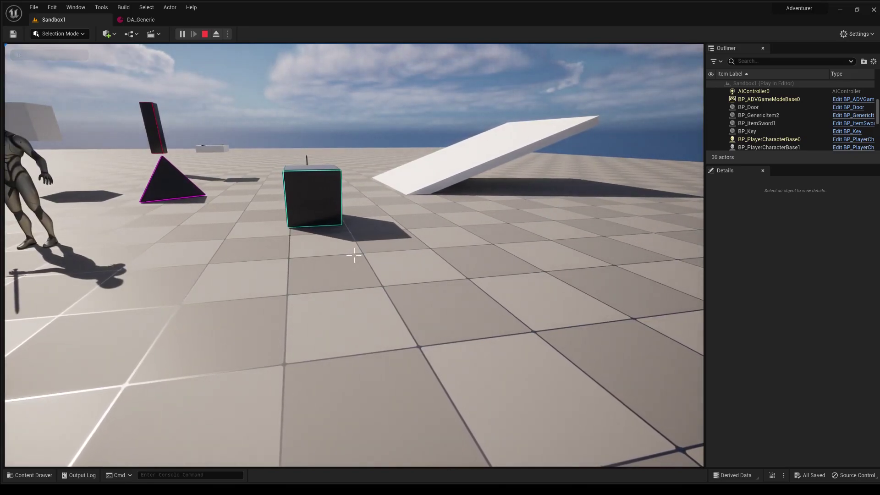
key(i)
key(i)
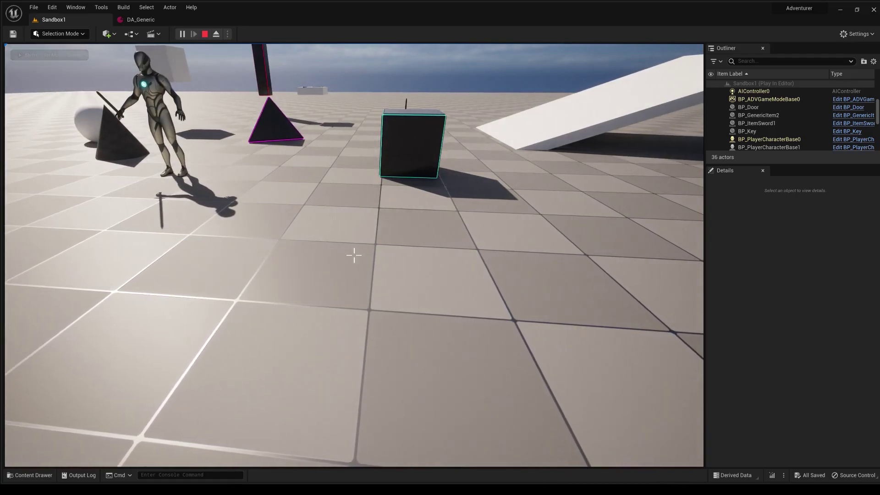
key(e)
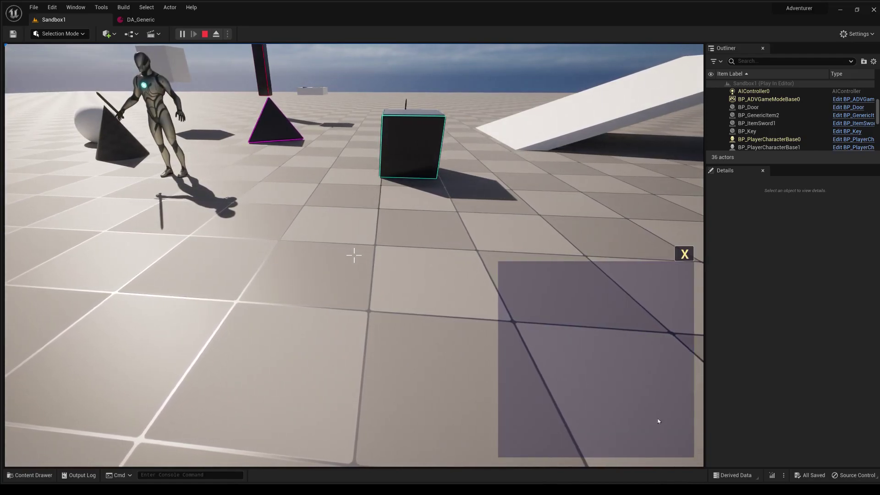
key(e)
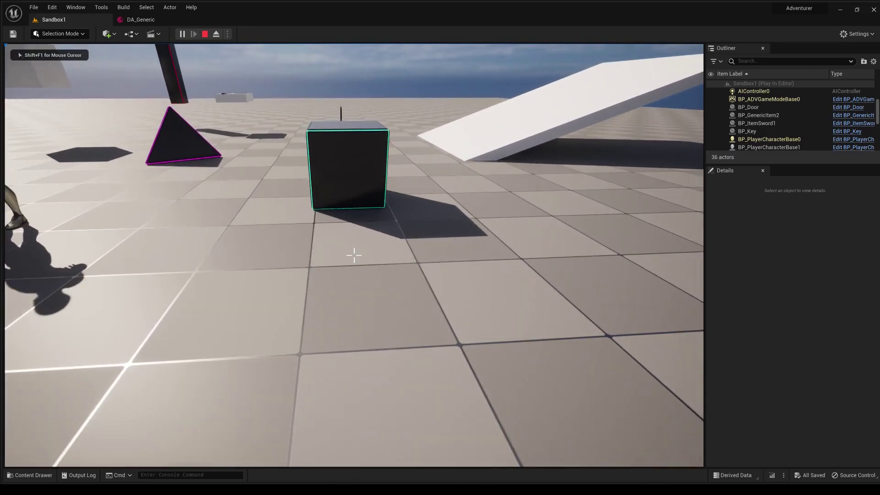
- Walk to the Mana Potion cube, pick it up, and inspect its entry in the inventory
key(w)
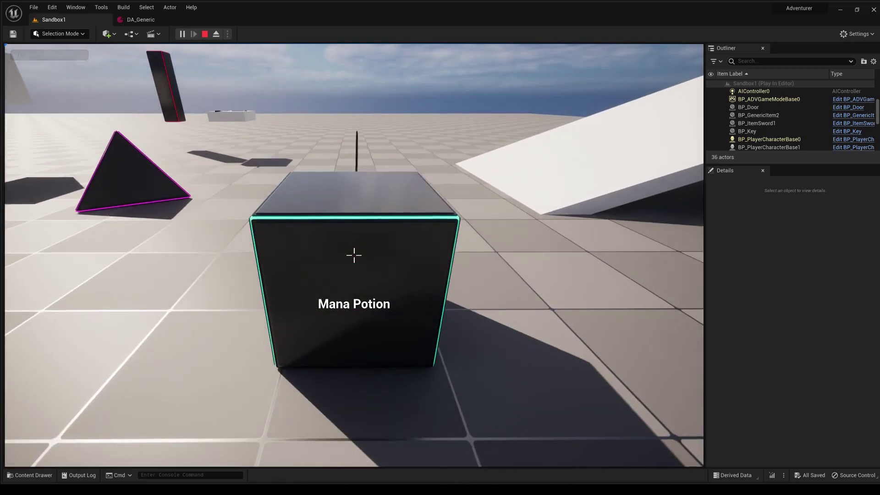
key(e)
key(Tab)
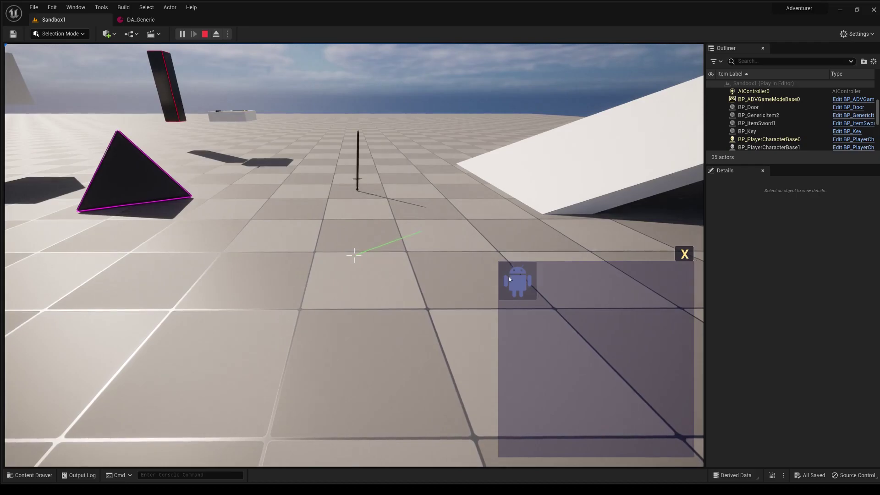
drag(509, 279, 420, 215)
key(Tab)
- Step forward and toggle the inventory again with the Mana Potion stored in it
key(w)
key(e)
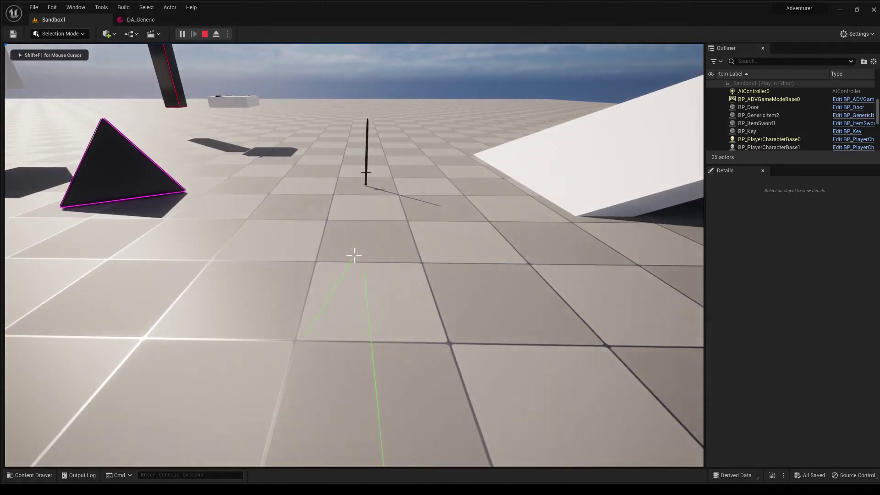
key(e)
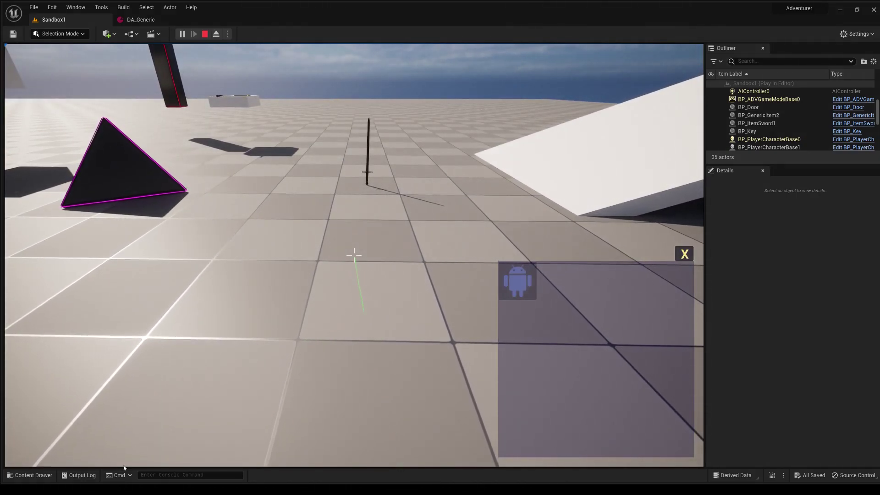
key(e)
- Detach from the player character and examine the Output Log for the pickup and inventory toggle messages
key(F8)
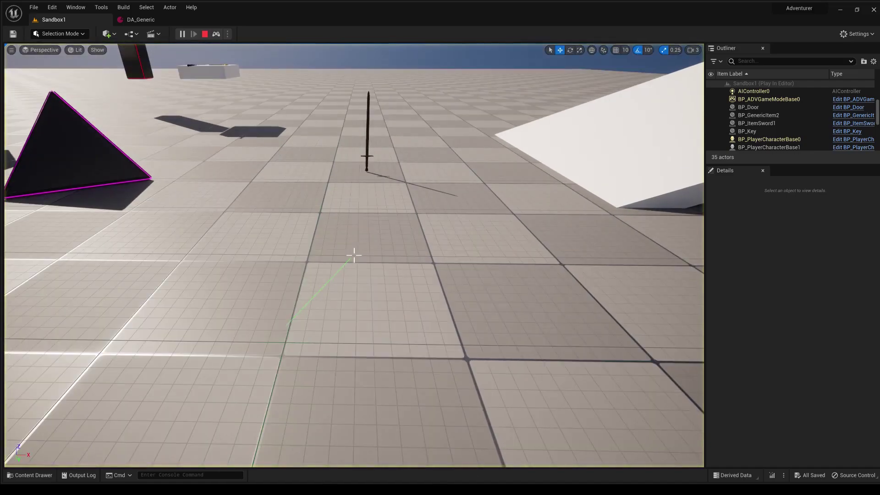
key(grave)
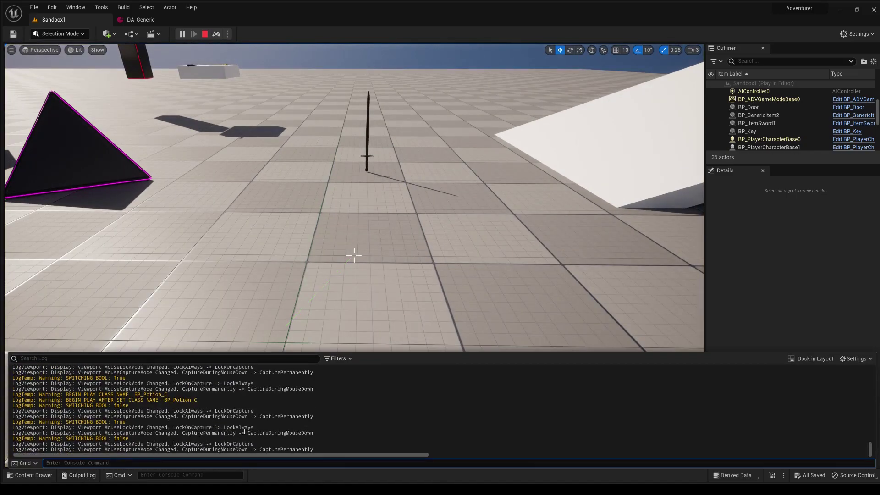
key(F8)
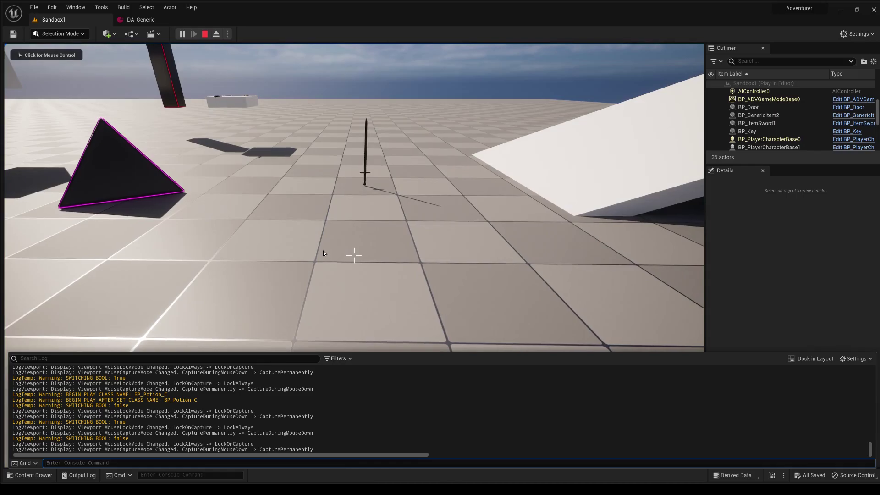
key(F8)
mouse_move(323, 251)
right_down()
mouse_move(342, 275)
mouse_move(323, 251)
right_up()
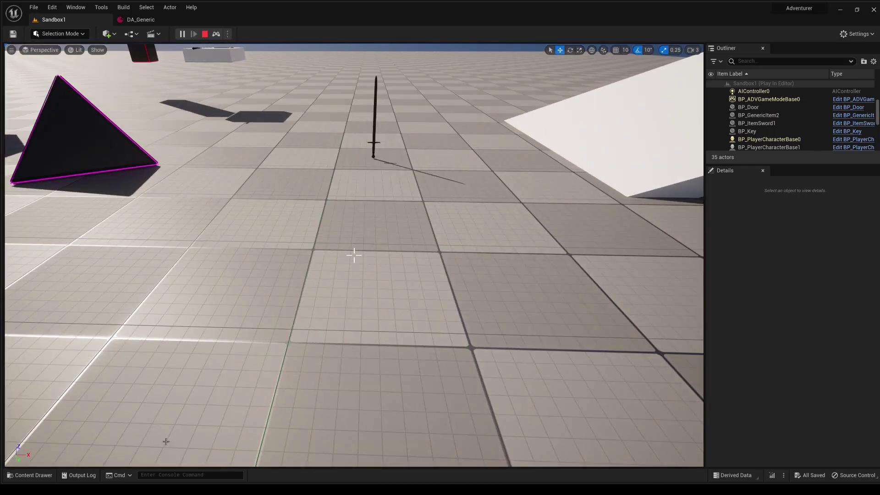
click(81, 476)
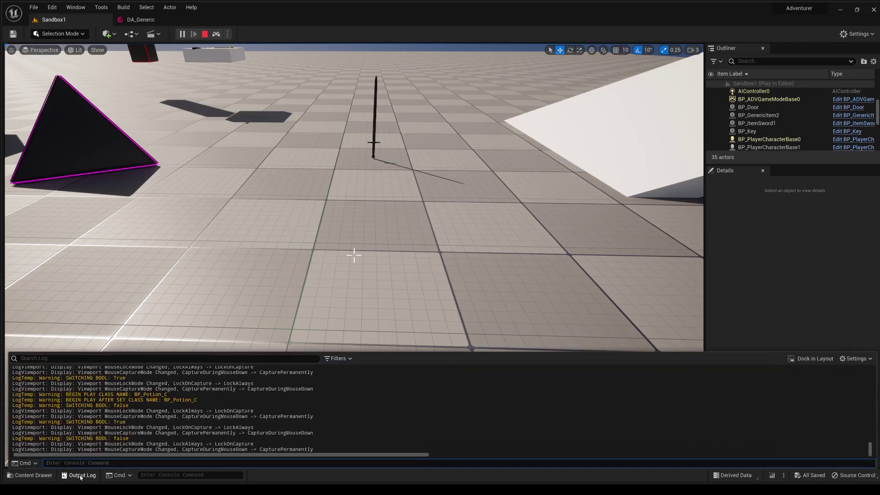
click(320, 260)
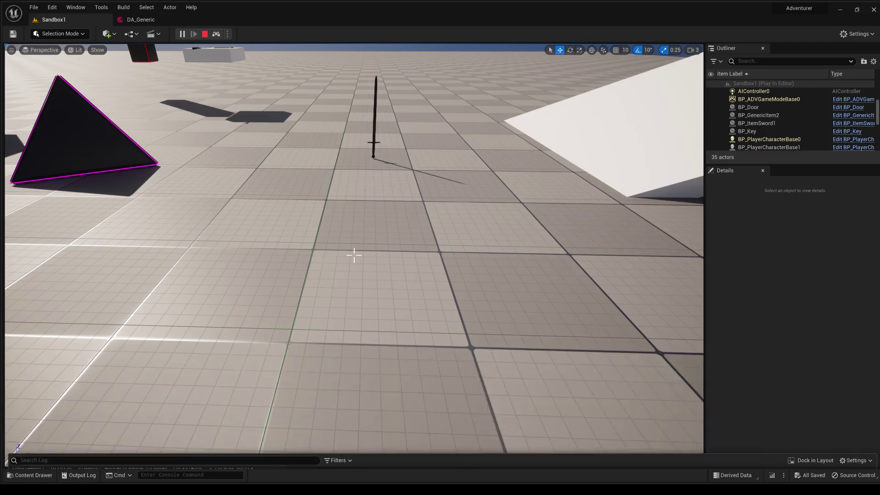
right_drag(320, 260, 325, 257)
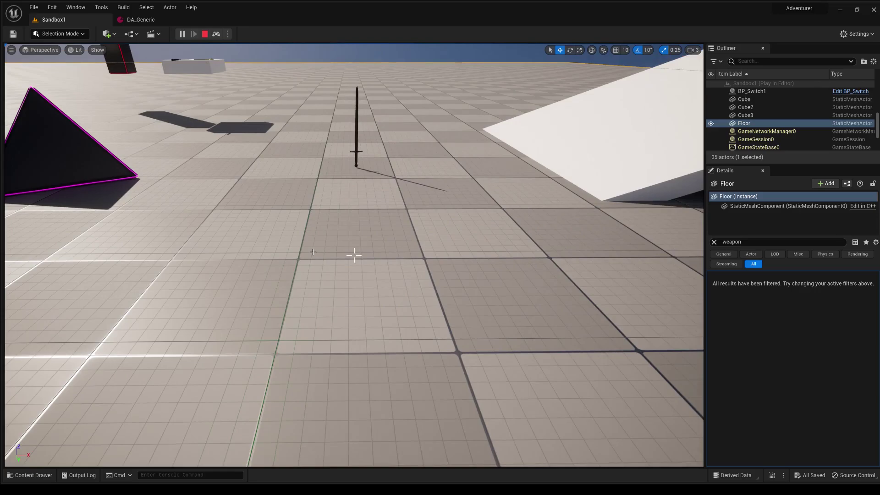
- Take back player control, activate the Mana Potion in the inventory, and check the Output Log for its consumable message
key(F8)
click(456, 266)
key(i)
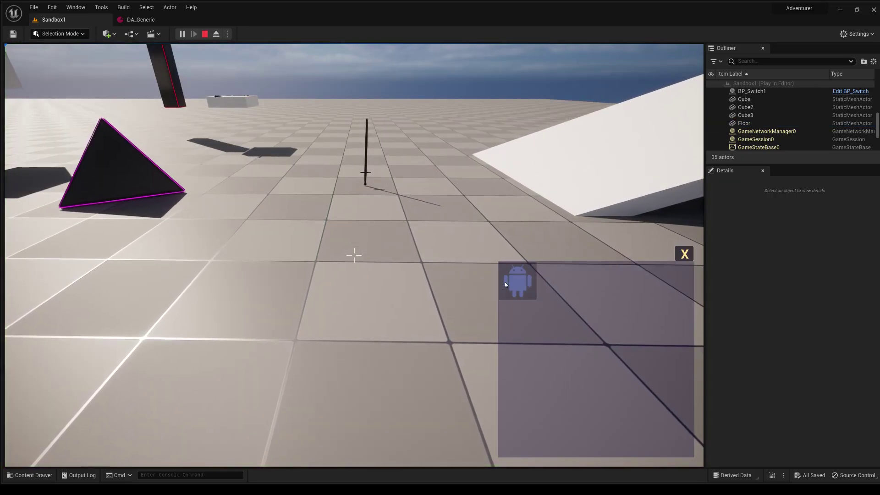
key(F8)
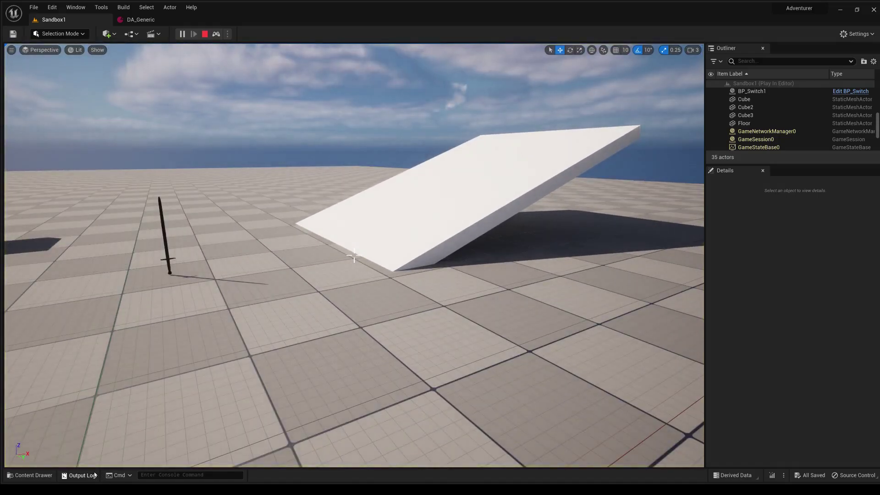
click(94, 475)
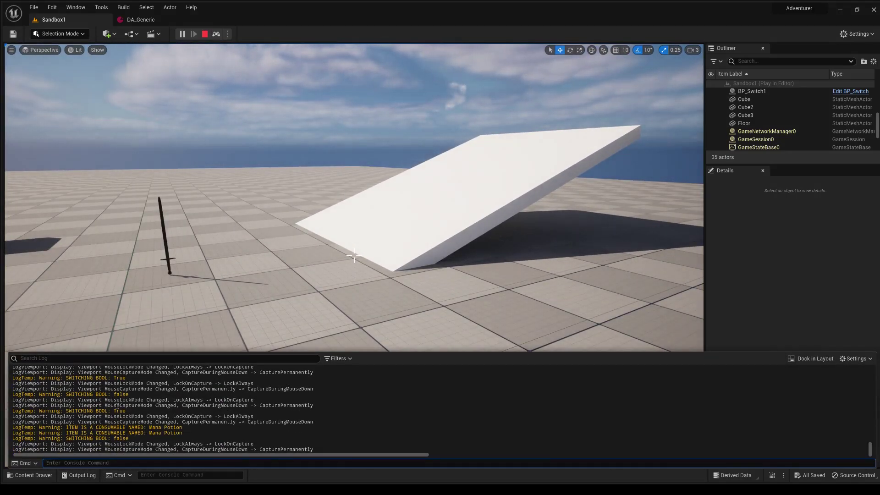
click(403, 194)
- Resume control of the player character, walk to the Rusty Sword near the ramp, and pick it up
key(F8)
key(F8)
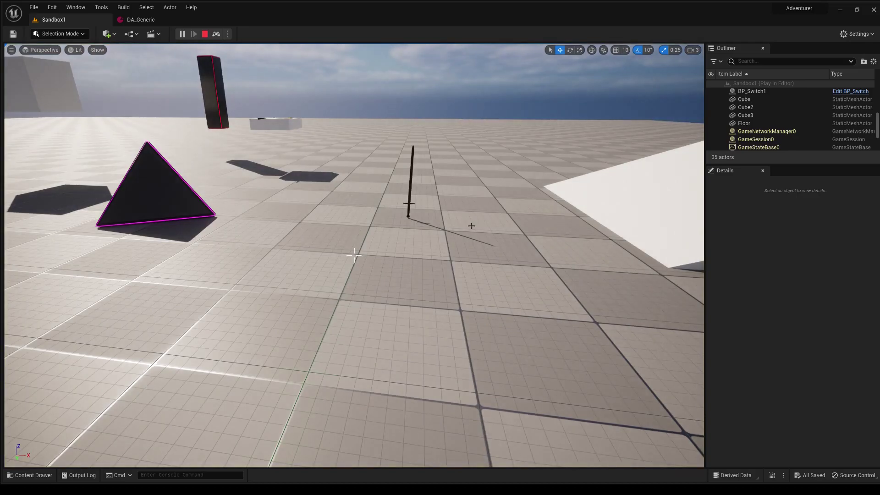
click(471, 226)
key(F8)
click(511, 284)
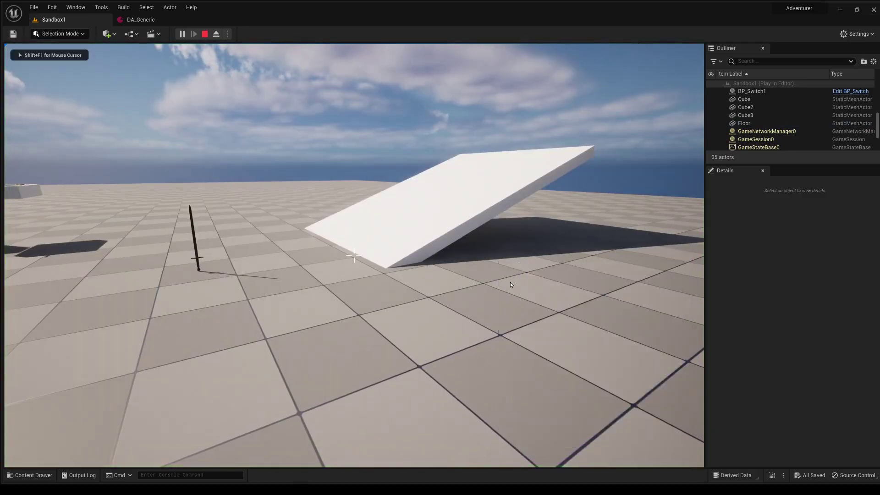
key(w)
key(e)
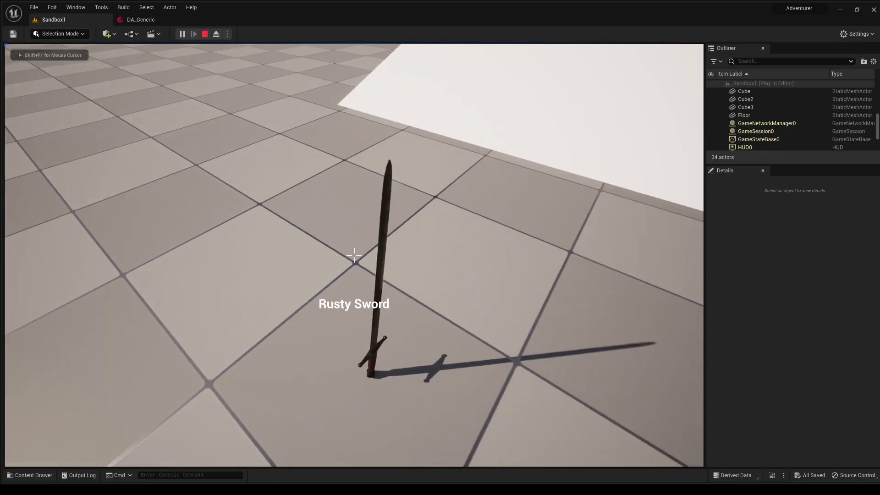
key(e)
- Drop the sword from the inventory onto the floor and pick it up again
key(i)
drag(514, 277, 474, 148)
key(i)
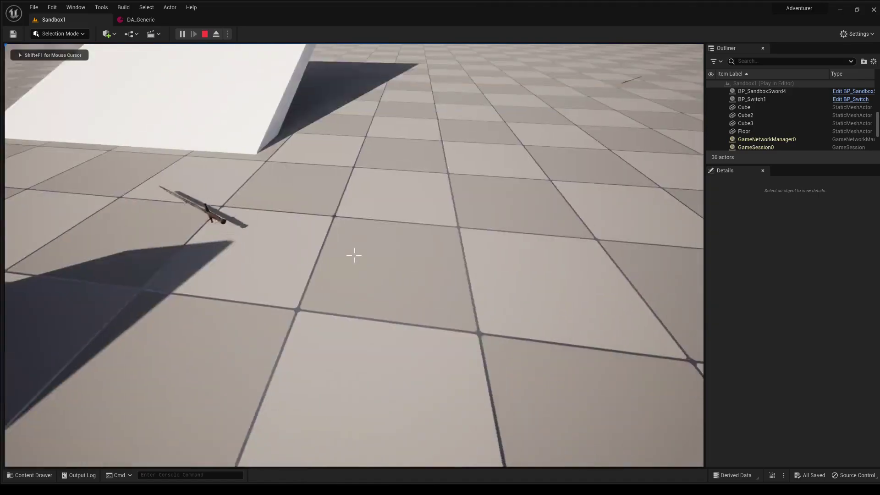
key(e)
key(e)
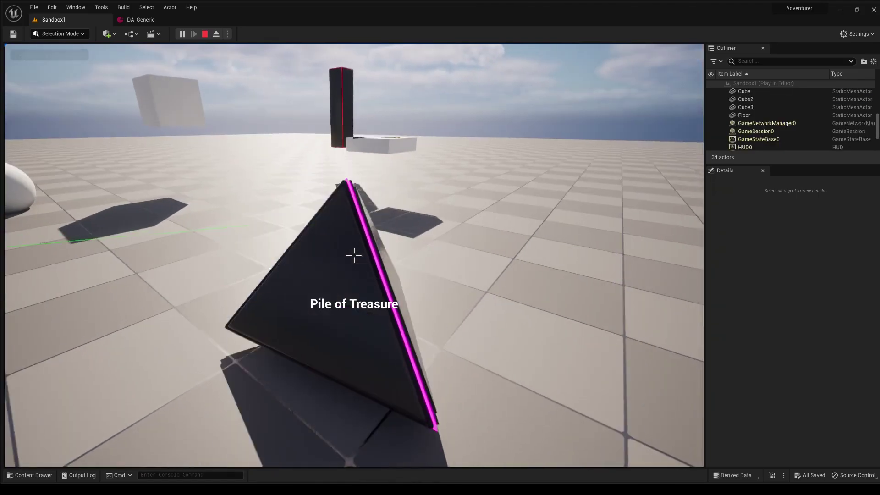
- Pick up the Pile of Treasure and equip the sword from the first inventory slot
key(e)
key(i)
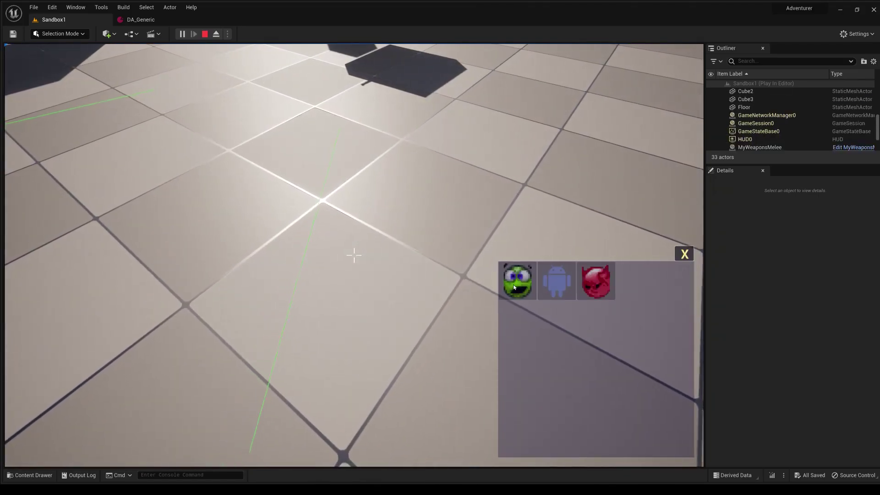
click(514, 287)
key(i)
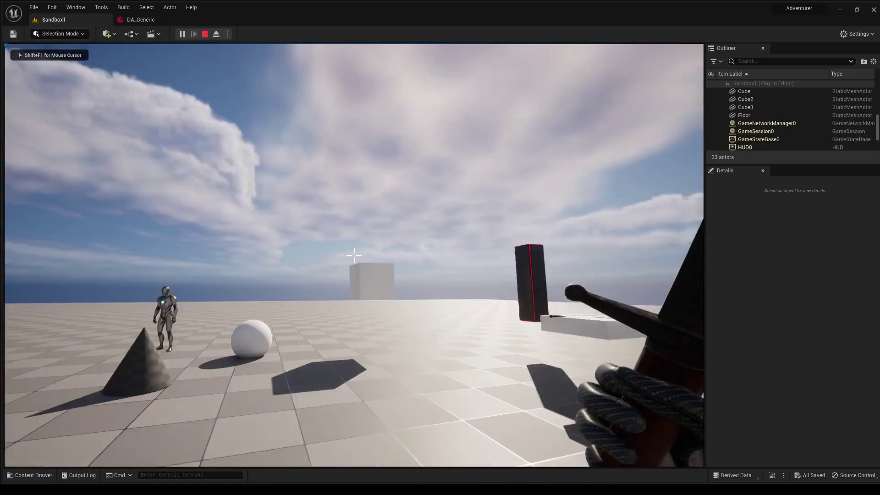
- Approach the sword-holding mannequin beside the cone and swing the equipped sword at it
key(w)
key(a)
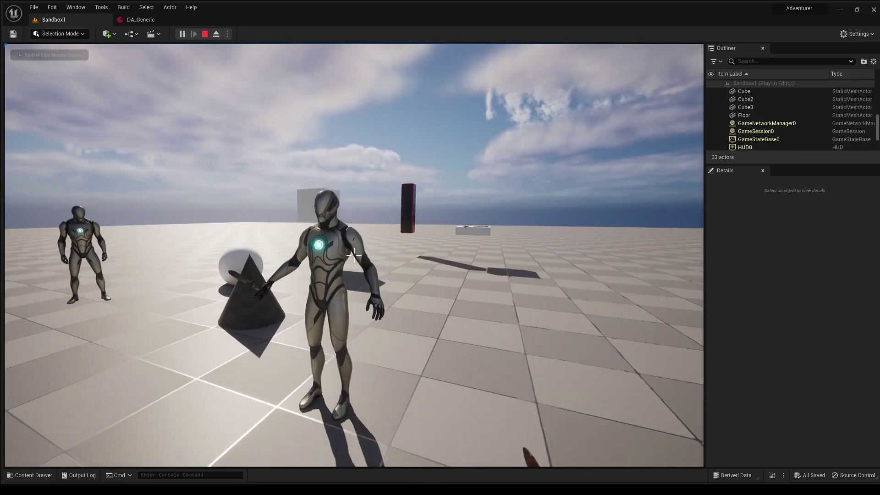
key(w)
key(a)
click(354, 256)
click(354, 255)
key(w)
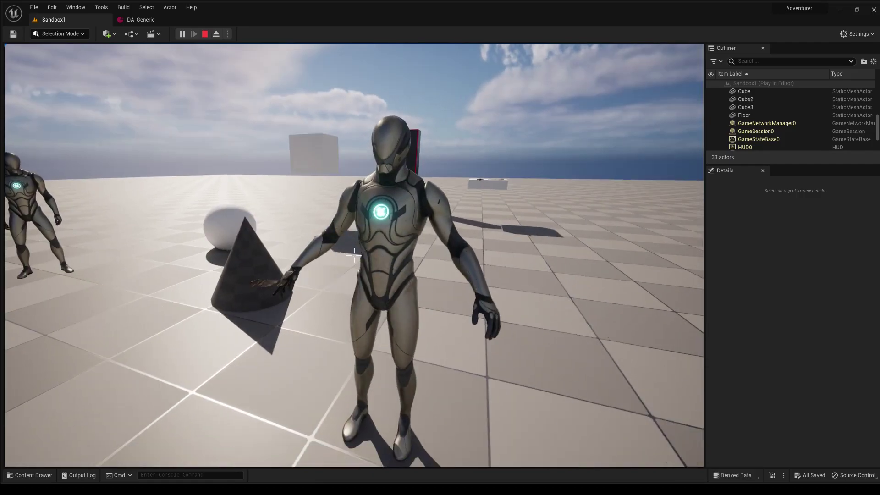
- Keep striking the mannequin at close range while moving around it, and back away from it
key(w)
key(a)
click(354, 256)
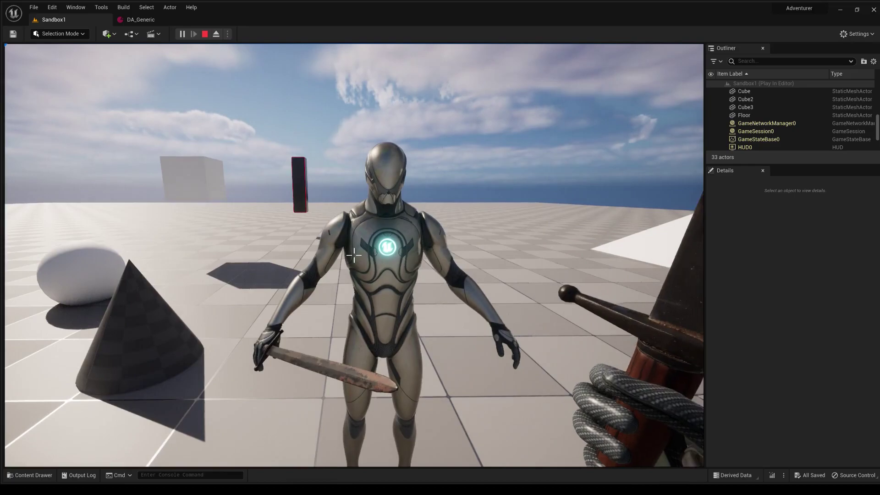
click(354, 255)
key(w)
key(s)
key(w)
key(d)
click(354, 255)
key(s)
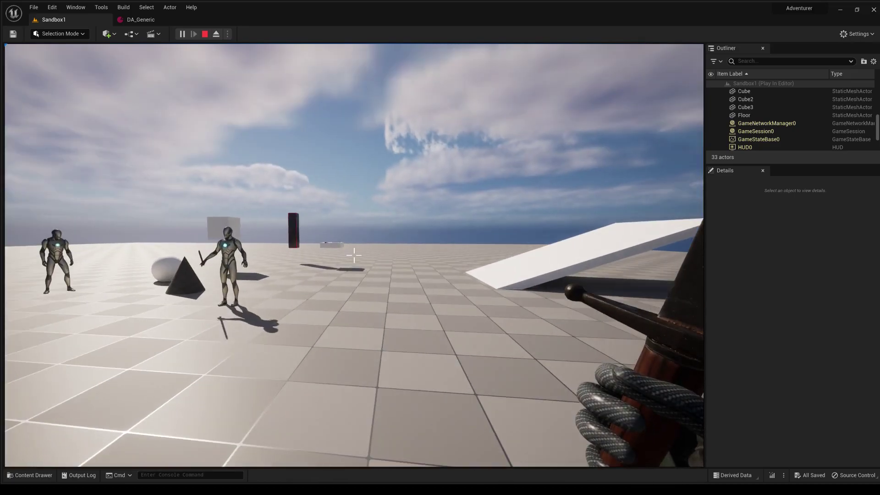
- Stop the play test and select the potion cube, followed by the generic item pyramid and its item mesh component
key(Escape)
right_drag(571, 191, 498, 181)
key(s)
click(417, 191)
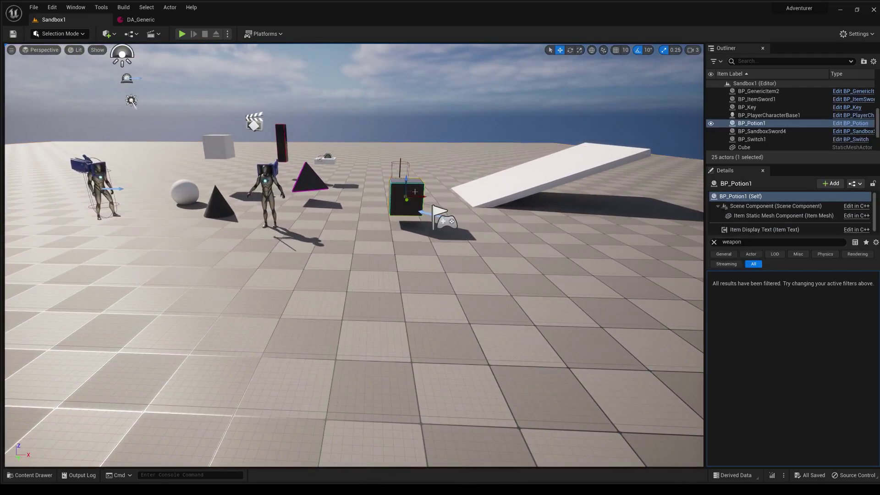
click(310, 181)
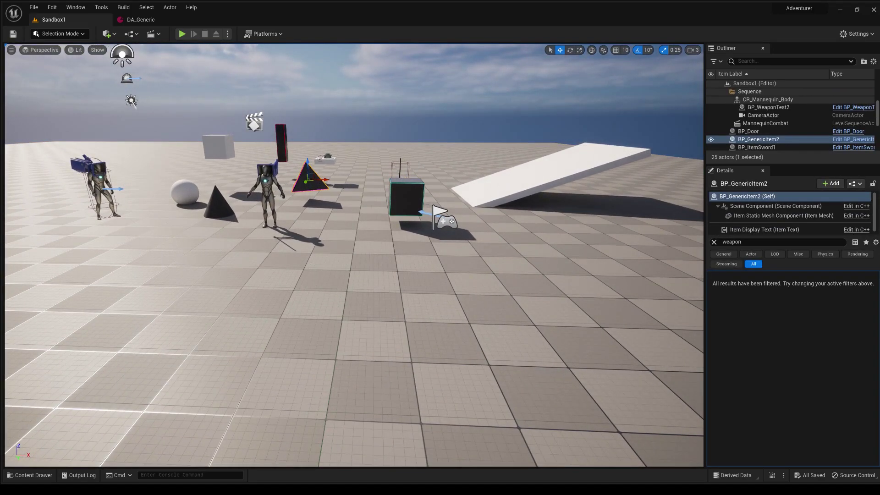
click(778, 216)
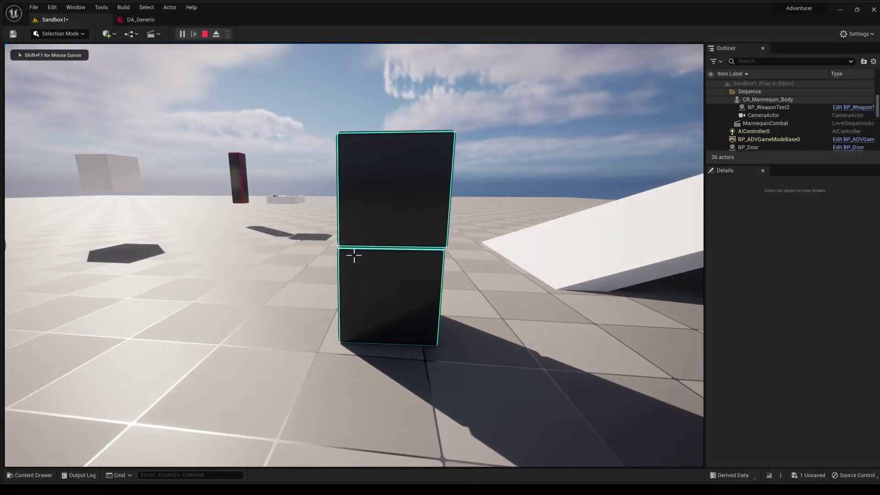
- Stop the play test, select the BP_Potion1 cube and set its data asset to DA_Generic
key(Escape)
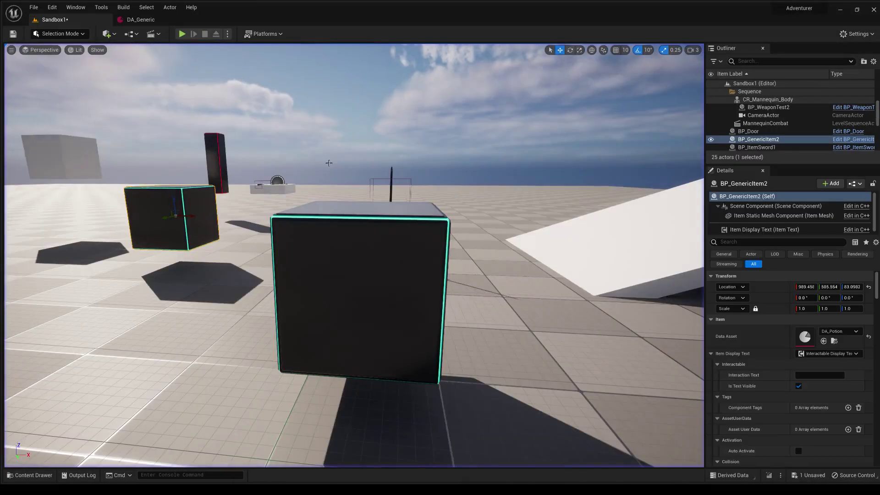
right_drag(353, 255, 339, 302)
key(s)
click(410, 228)
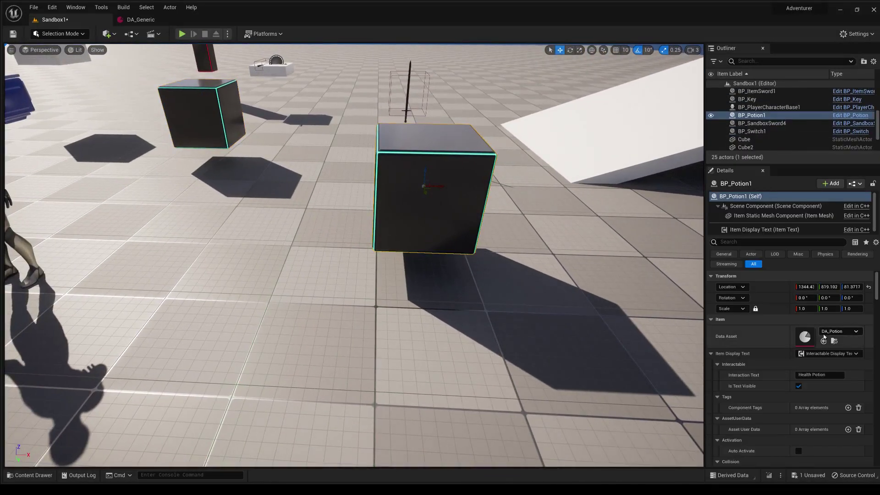
click(838, 331)
click(796, 231)
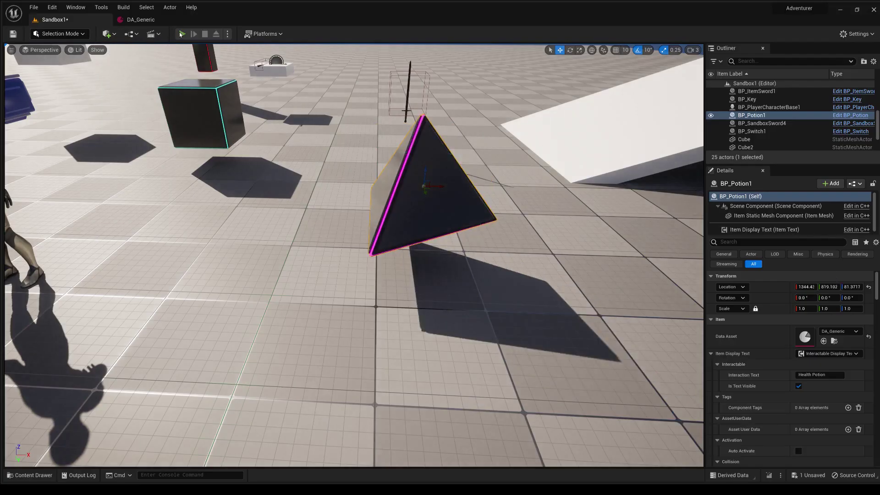
- Start a new play test, collect the Mana Potion and the other nearby items, and open the inventory
click(181, 34)
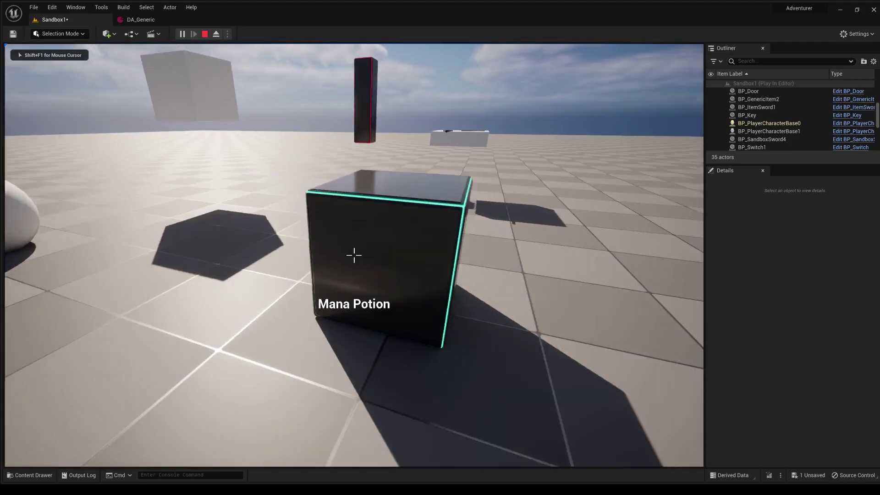
key(e)
key(w)
key(e)
key(i)
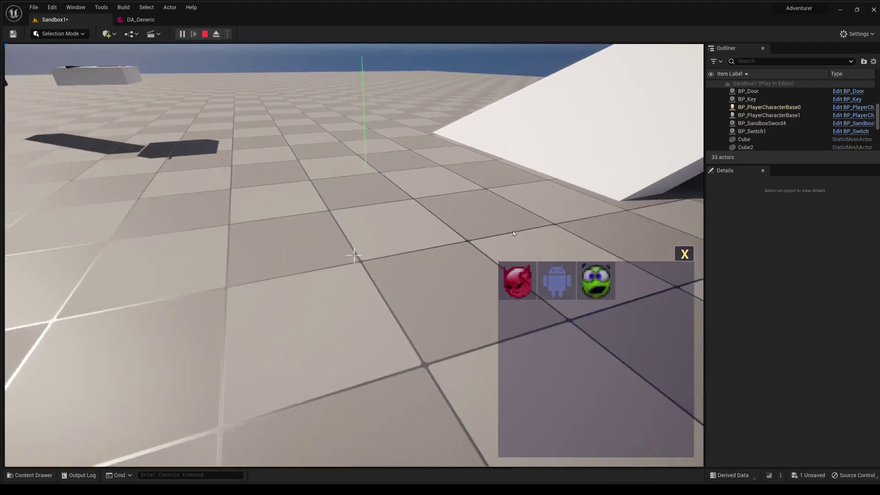
- Drop all three items from the inventory onto the floor and close the inventory
key(s)
drag(546, 290, 413, 207)
drag(515, 280, 356, 191)
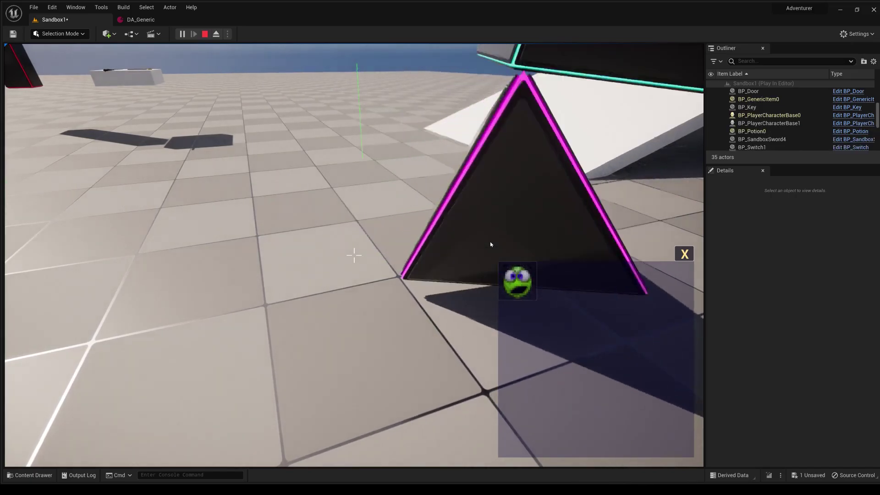
drag(518, 279, 324, 172)
key(Tab)
key(s)
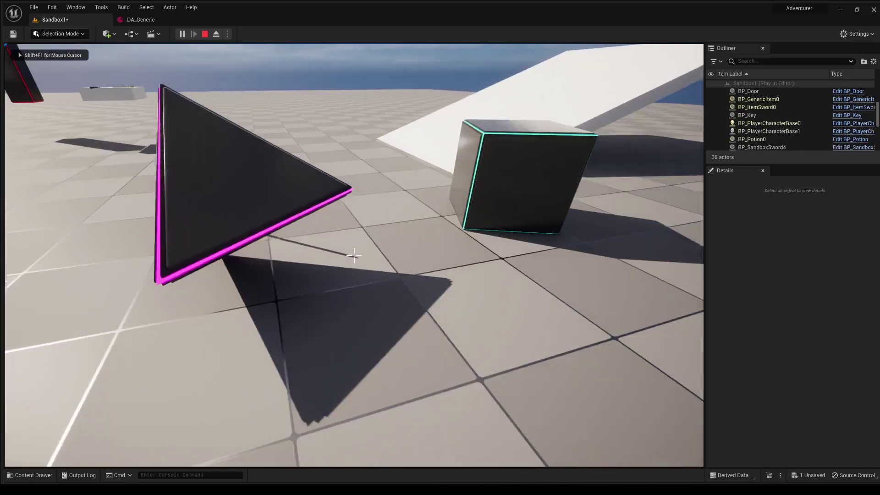
- Stop the play test and check the data assets in the project's DataAssets content folder
key(Escape)
scroll(354, 256, down, 5)
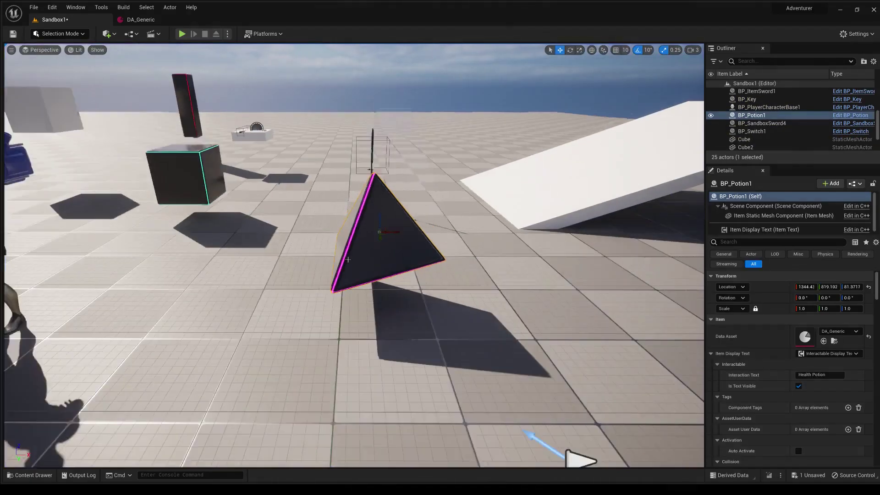
key(ctrl+space)
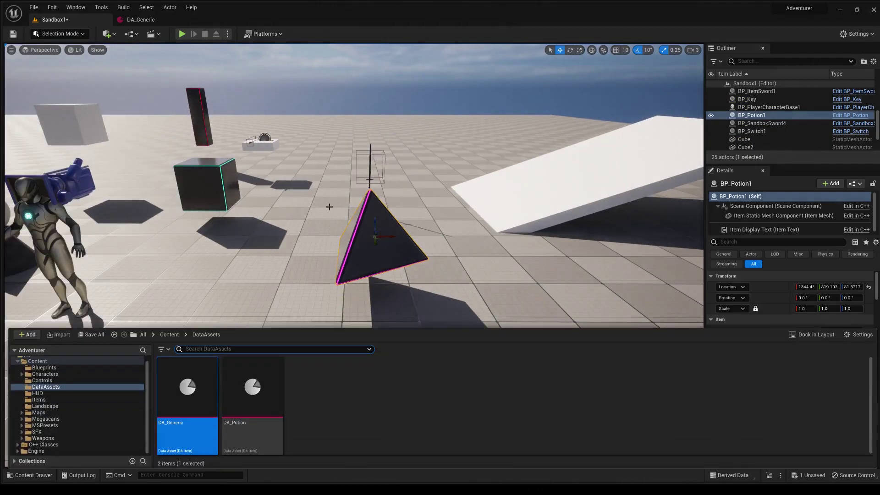
right_drag(329, 207, 328, 221)
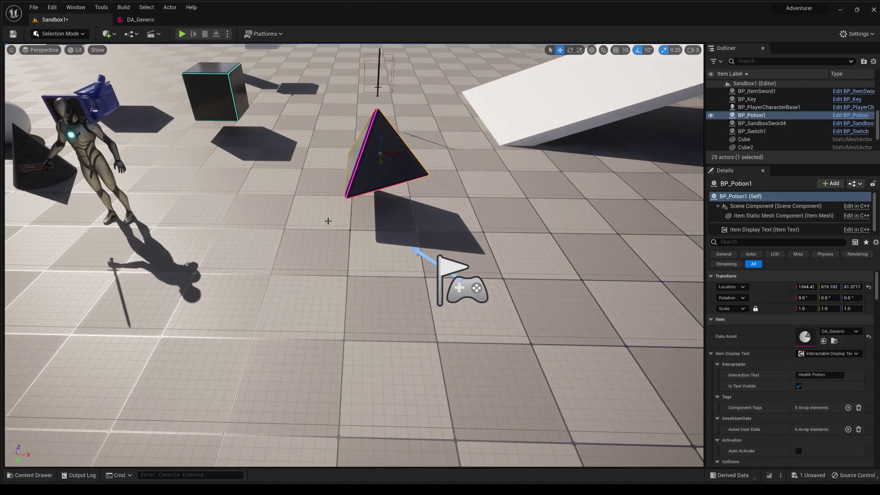
- Select the MyWeaponsMelee sword standing upright in the level to inspect its properties
right_drag(346, 211, 306, 170)
key(w)
key(s)
key(a)
key(w)
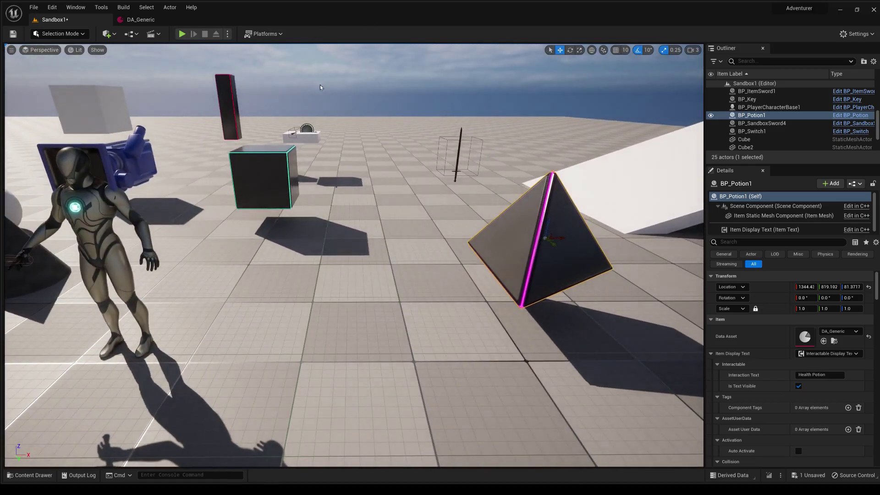
key(s)
right_drag(322, 93, 422, 60)
key(w)
right_drag(367, 82, 355, 186)
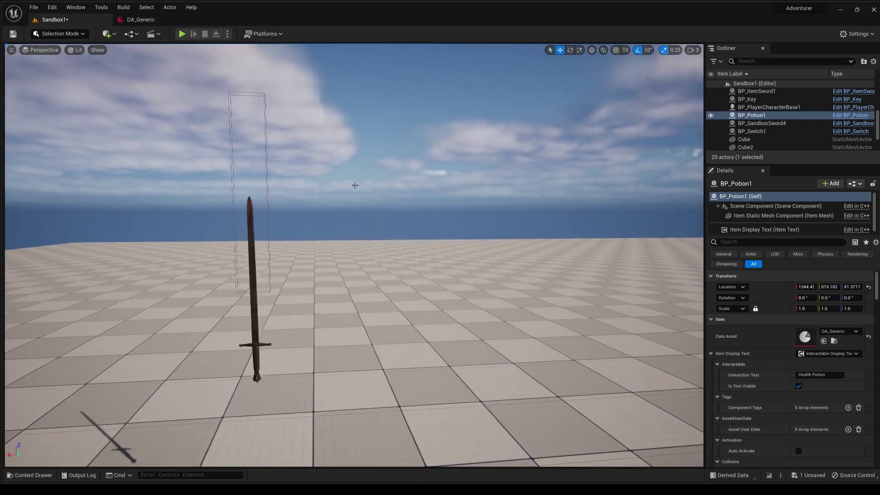
click(266, 167)
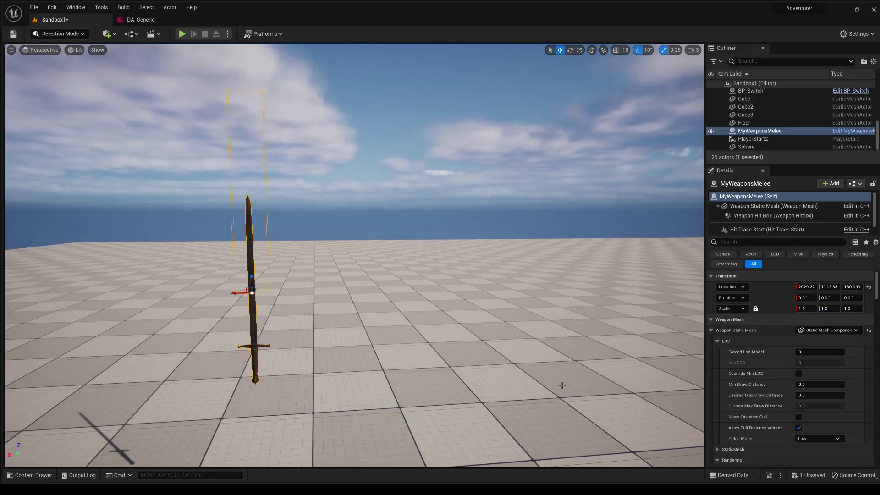
right_drag(308, 206, 236, 204)
key(a)
right_drag(411, 201, 412, 201)
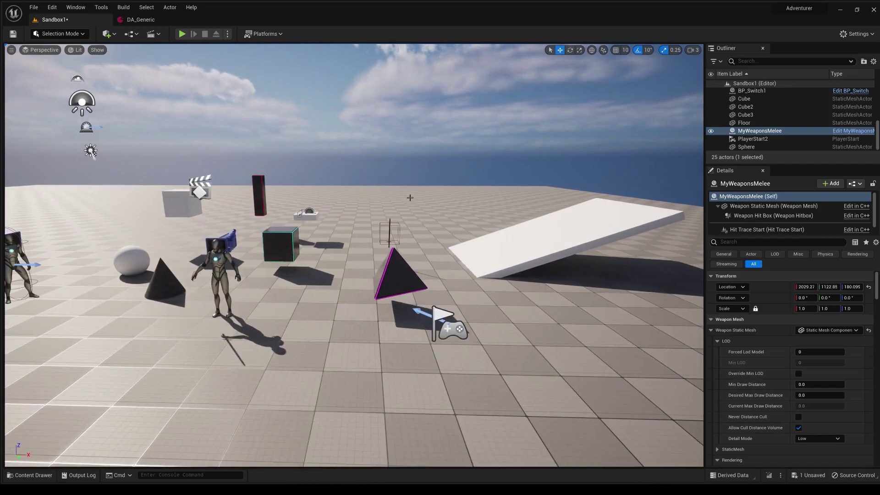